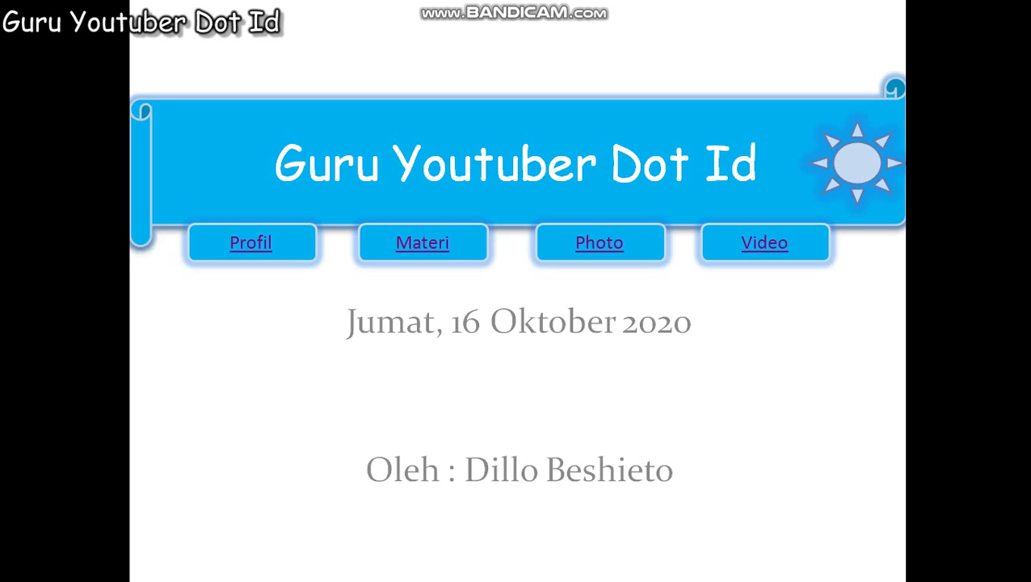
End the slide show and return to Normal view of the Guru Youtuber Dot Id deck
{"action": "key", "text": "Escape"}
{"action": "mouse_move", "coordinate": [494, 568]}
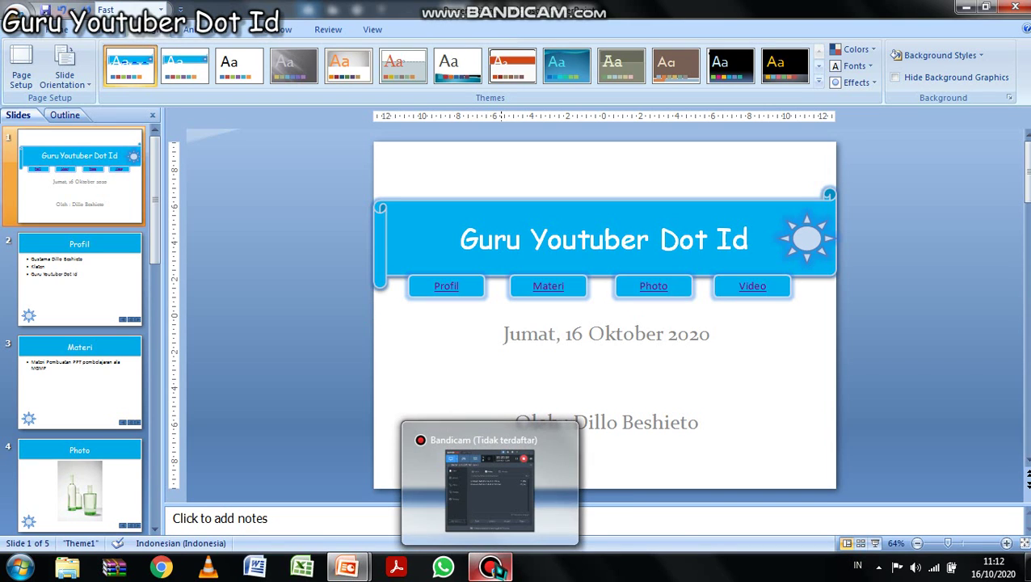
{"action": "mouse_move", "coordinate": [490, 478]}
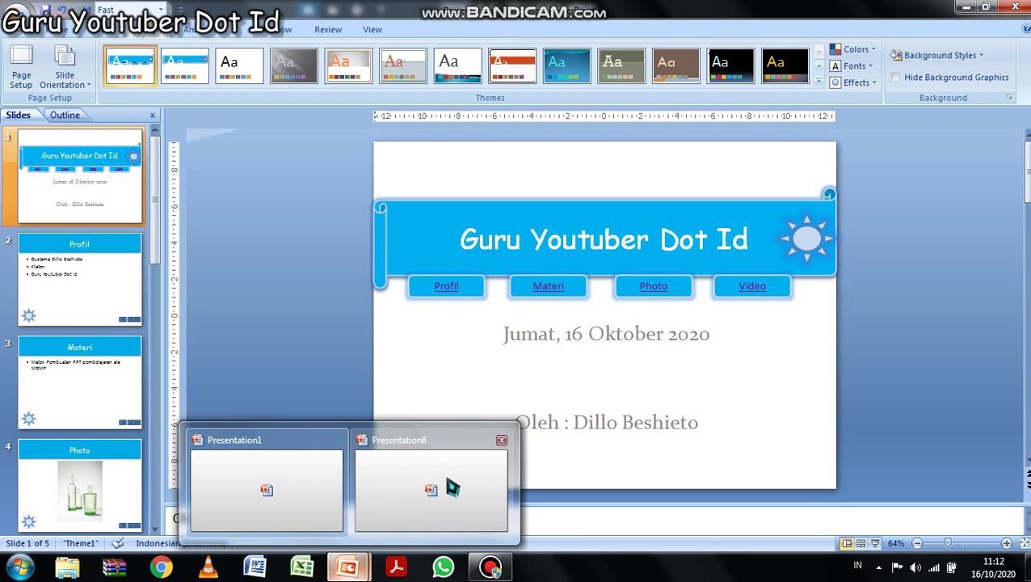
Launch a new blank PowerPoint presentation from the taskbar and close Presentation8 without saving
{"action": "right_click", "coordinate": [352, 569]}
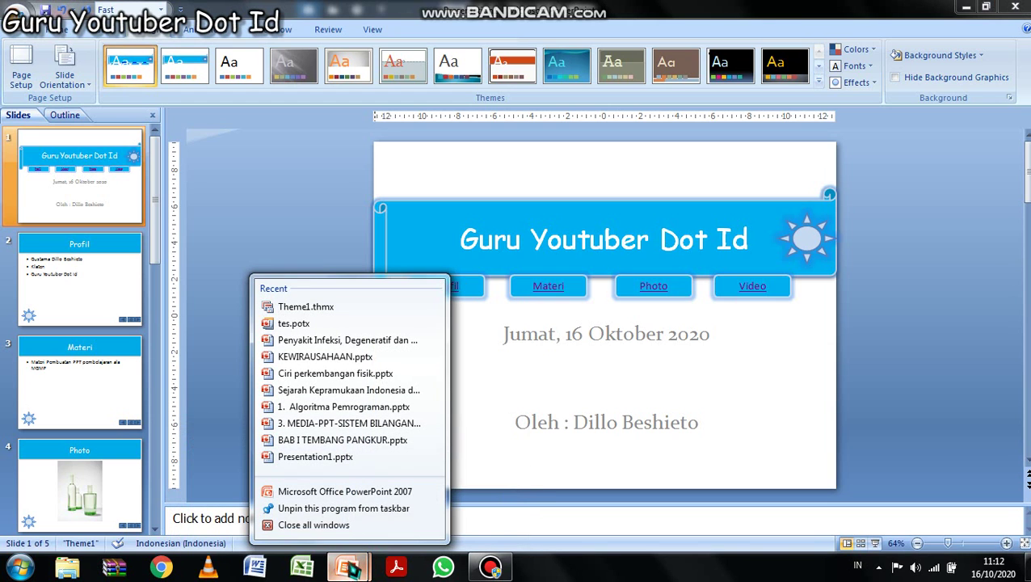
{"action": "left_click", "coordinate": [365, 499]}
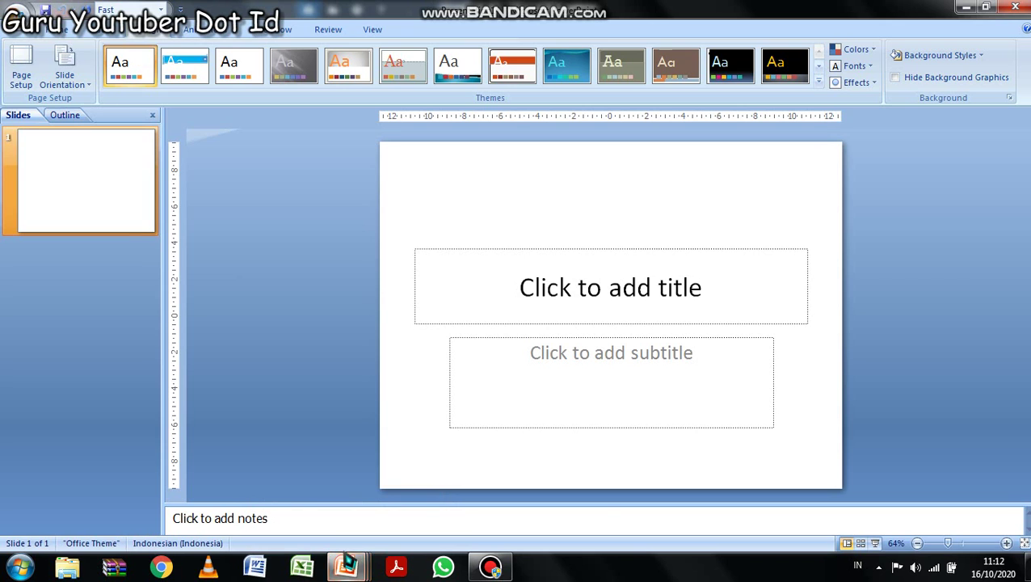
{"action": "mouse_move", "coordinate": [346, 556]}
{"action": "left_click", "coordinate": [414, 477]}
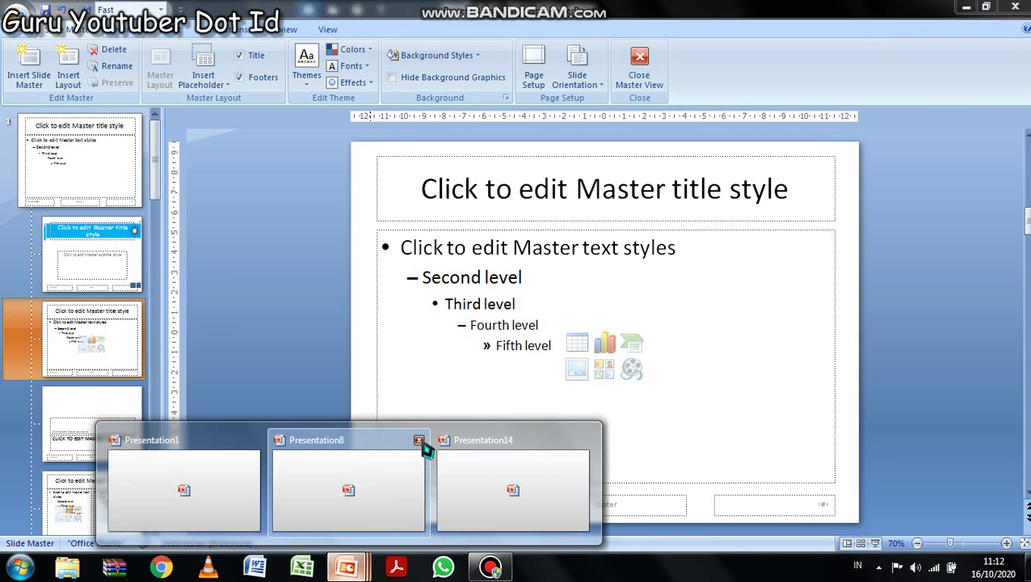
{"action": "left_click", "coordinate": [417, 436]}
{"action": "left_click", "coordinate": [525, 325]}
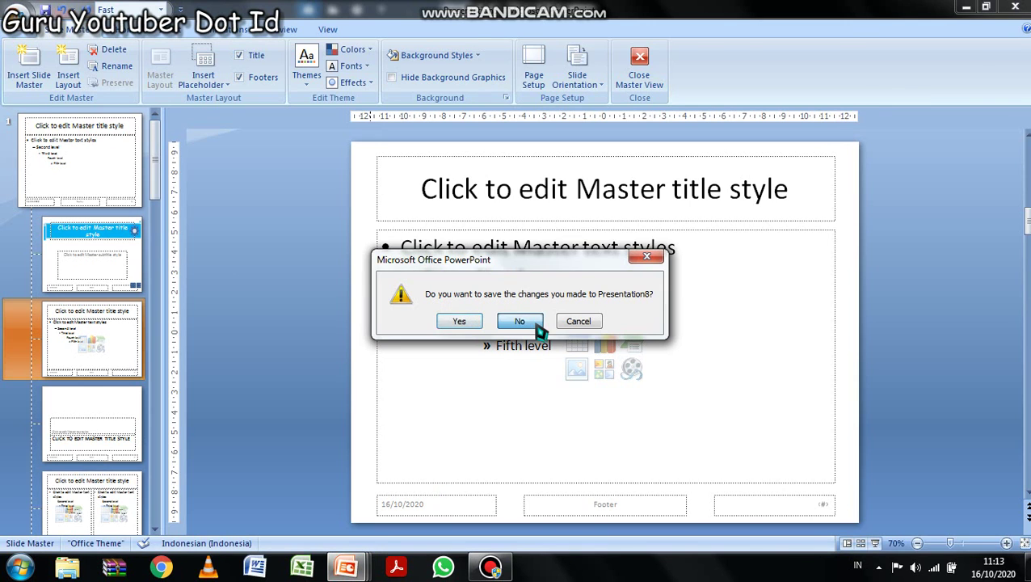
Return to the Guru Youtuber Dot Id deck and look through its five slides
{"action": "mouse_move", "coordinate": [353, 568]}
{"action": "left_click", "coordinate": [315, 511]}
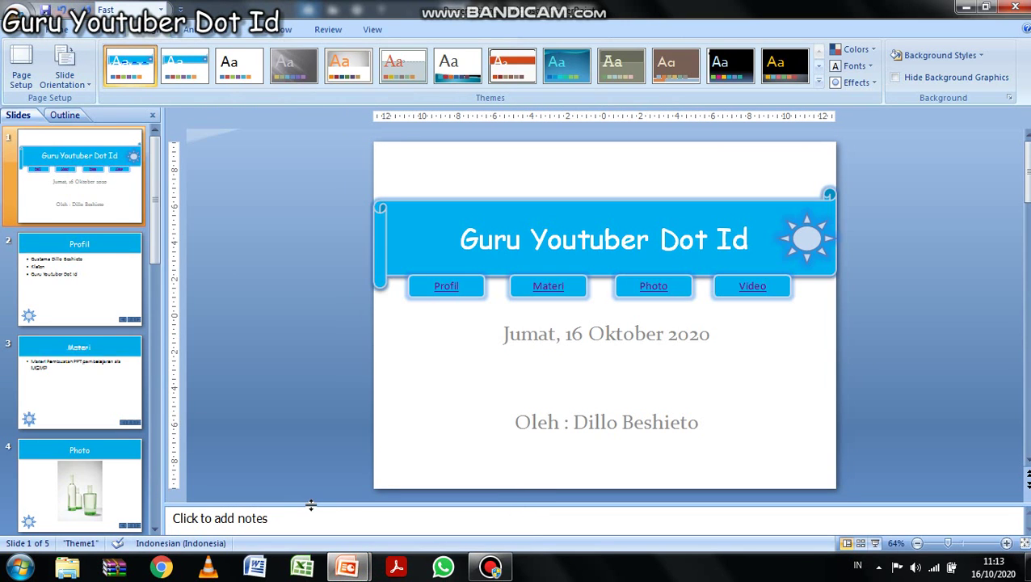
{"action": "scroll", "coordinate": [61, 318], "scroll_direction": "down", "scroll_amount": 1}
{"action": "scroll", "coordinate": [65, 315], "scroll_direction": "down", "scroll_amount": 1}
{"action": "scroll", "coordinate": [81, 323], "scroll_direction": "up", "scroll_amount": 2}
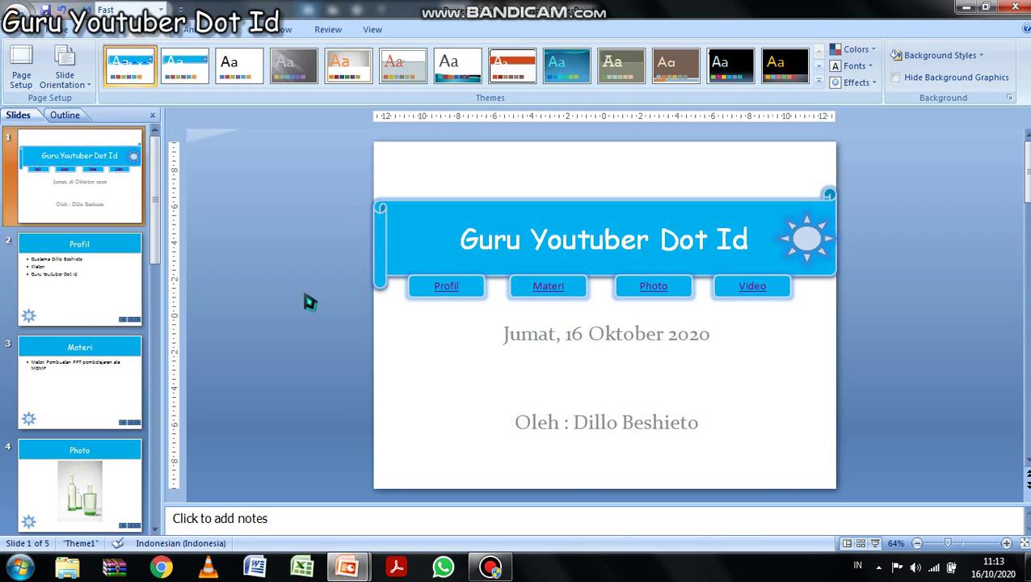
{"action": "left_click_drag", "start_coordinate": [158, 262], "coordinate": [158, 430]}
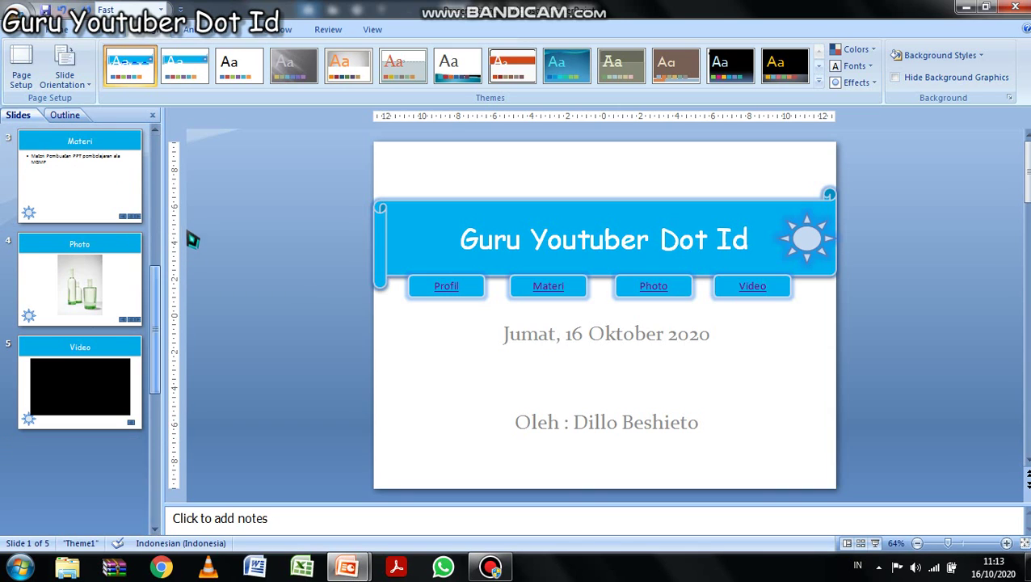
{"action": "scroll", "coordinate": [191, 237], "scroll_direction": "up", "scroll_amount": 2}
{"action": "left_click_drag", "start_coordinate": [157, 340], "coordinate": [158, 206]}
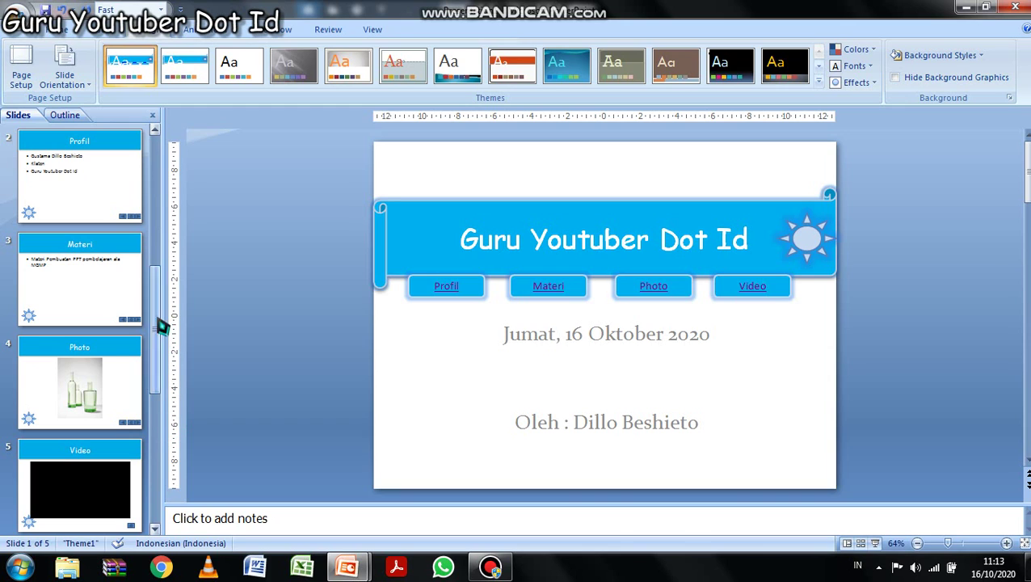
{"action": "mouse_move", "coordinate": [347, 567]}
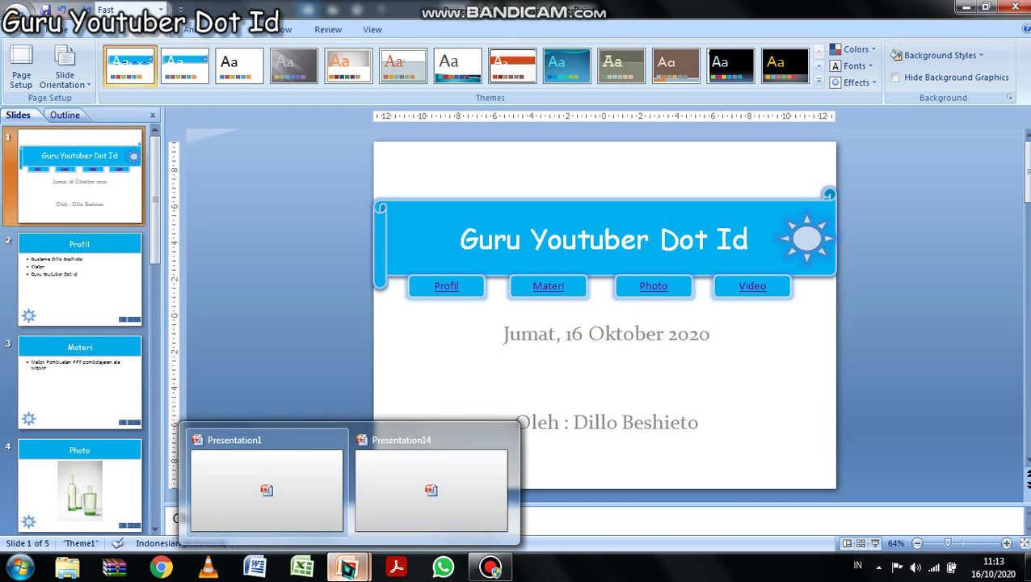
In the blank Presentation14, expand the Design tab's Themes gallery to reveal the custom Theme1
{"action": "left_click", "coordinate": [412, 480]}
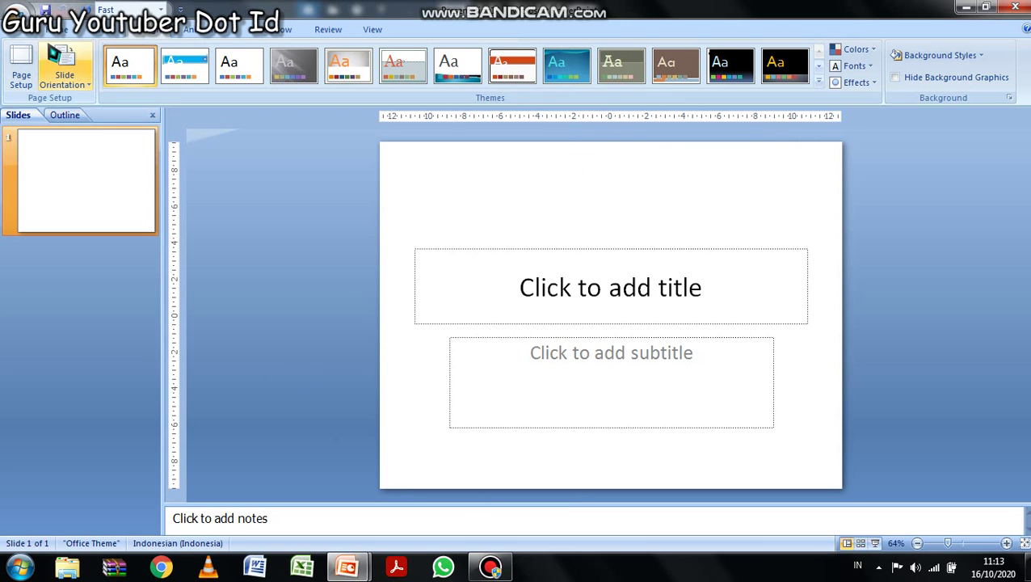
{"action": "left_click", "coordinate": [69, 29]}
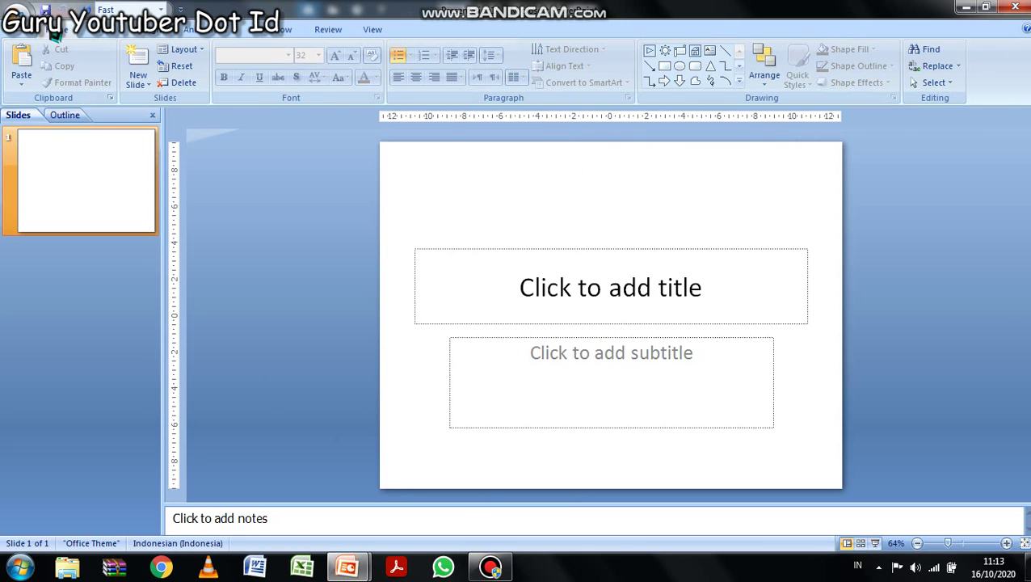
{"action": "left_click", "coordinate": [155, 31]}
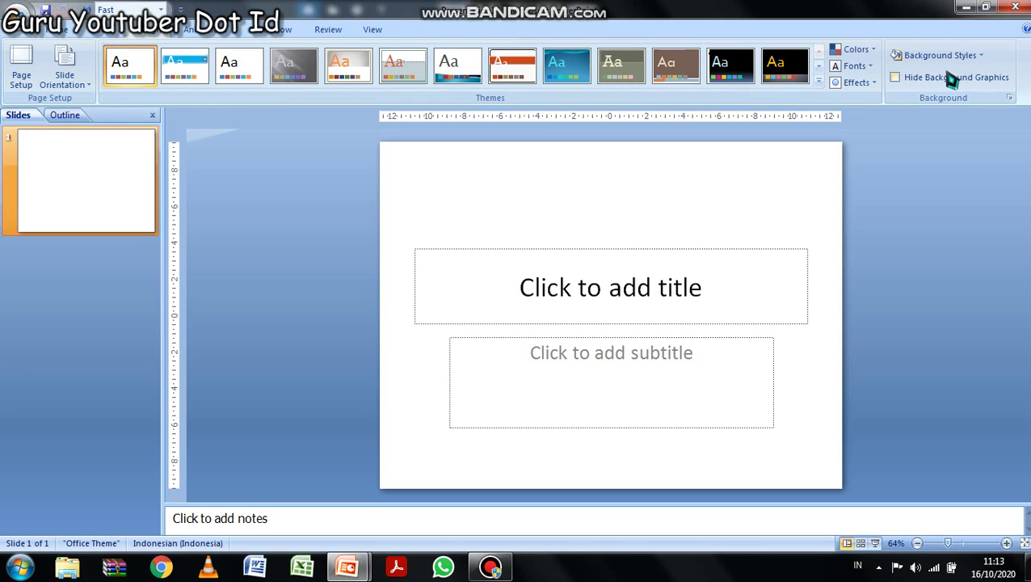
{"action": "left_click", "coordinate": [819, 82]}
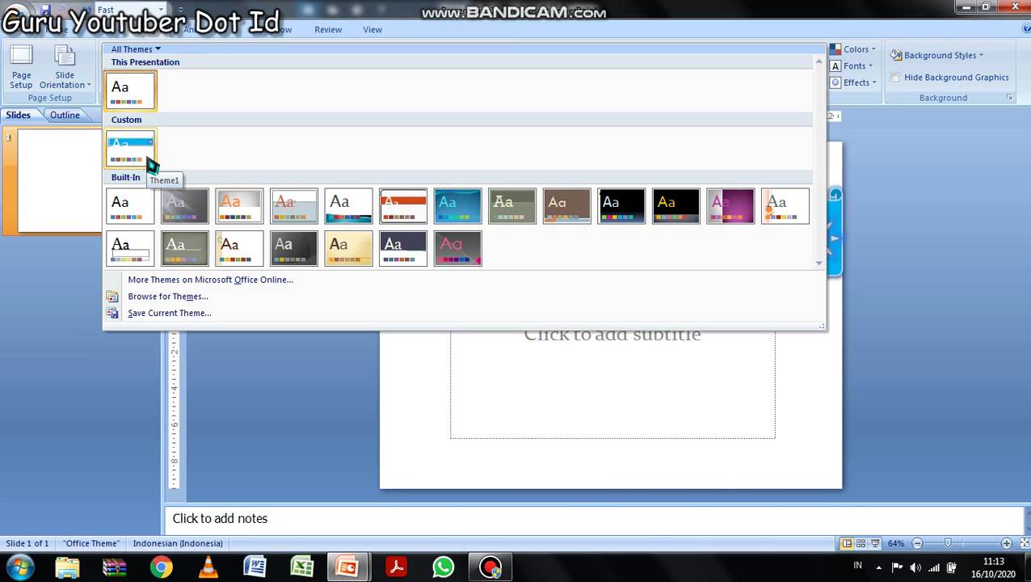
Dismiss the All Themes list, keeping the default Office Theme
{"action": "left_click", "coordinate": [222, 374]}
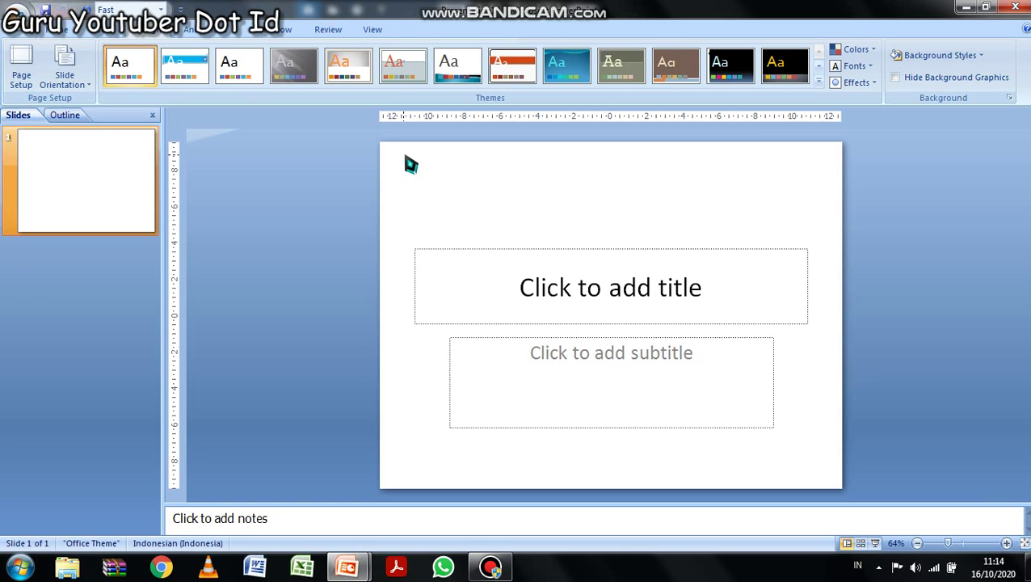
Show the View tab's Presentation Views options for the blank presentation
{"action": "left_click", "coordinate": [66, 31]}
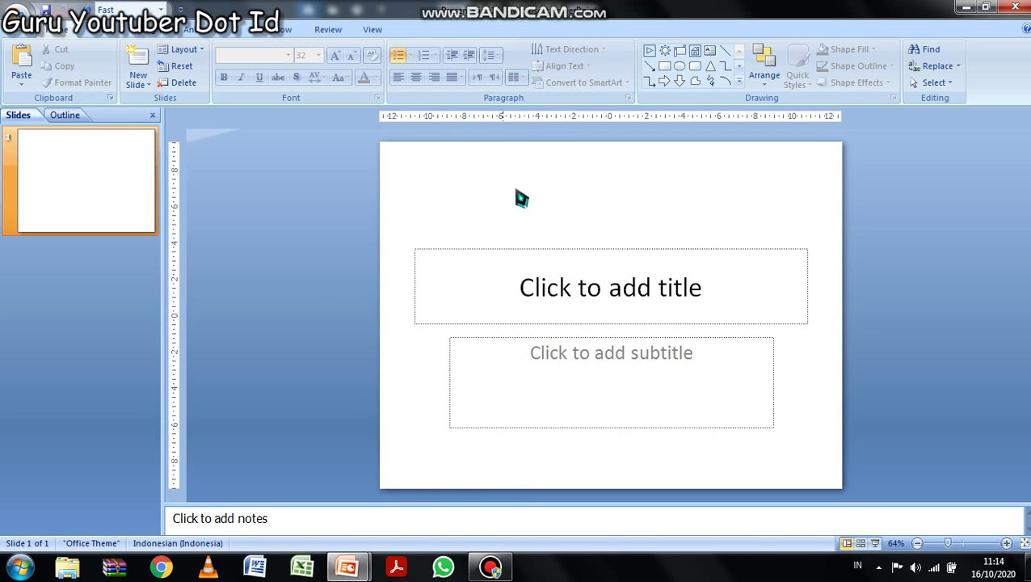
{"action": "left_click", "coordinate": [373, 30]}
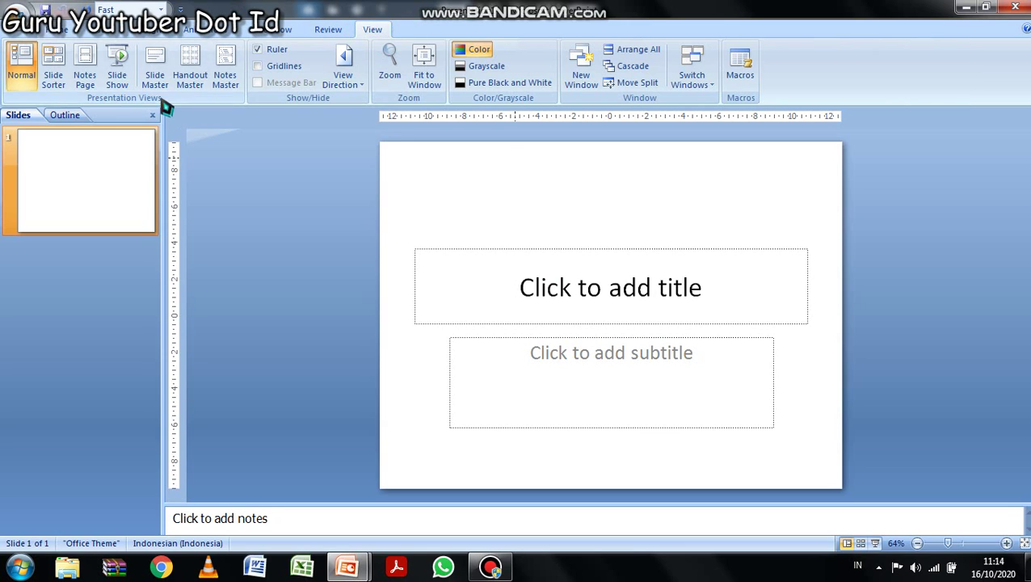
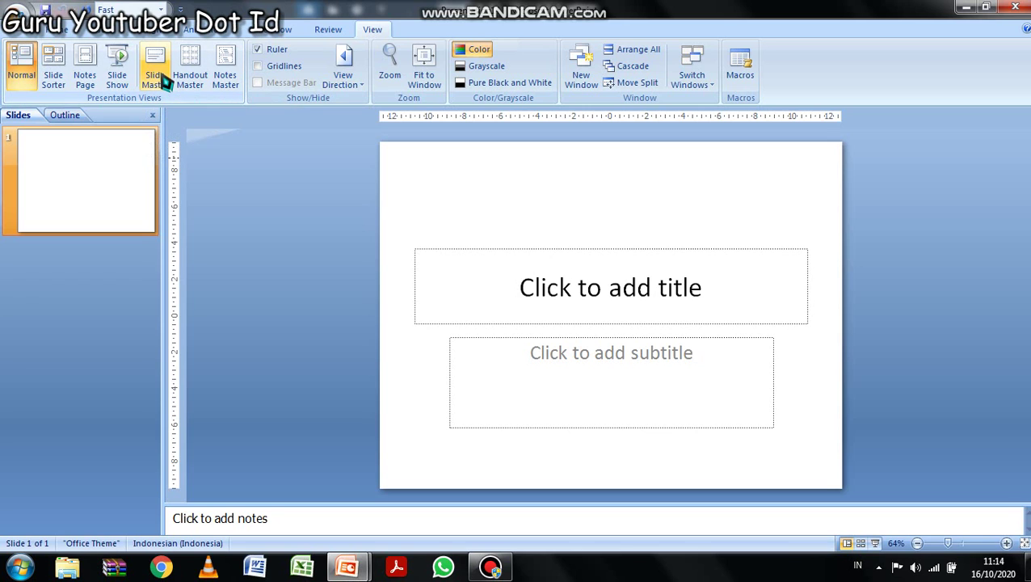
Switch to Slide Master view and select the master slide, then the Title Slide layout
{"action": "left_click", "coordinate": [161, 79]}
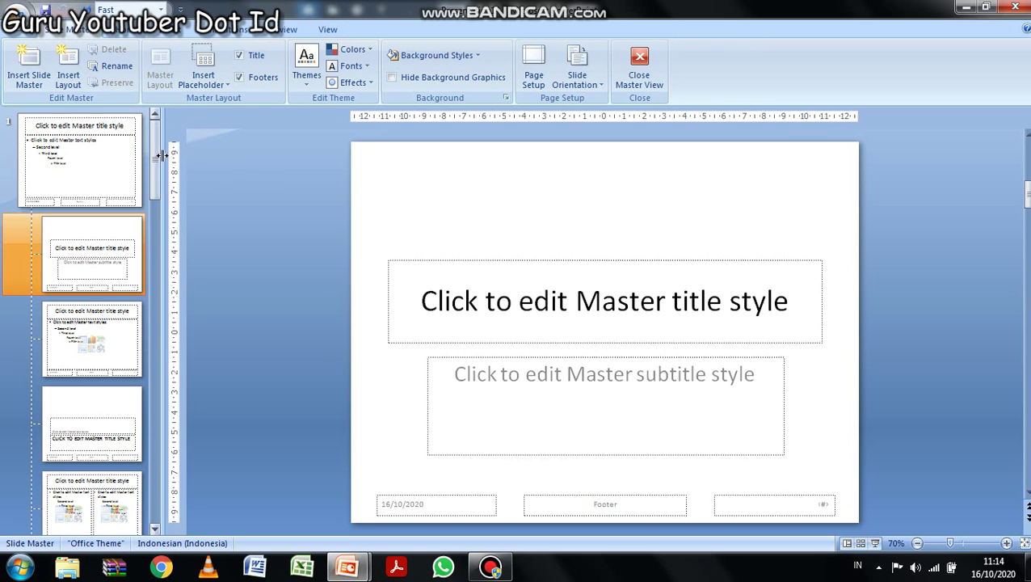
{"action": "left_click_drag", "start_coordinate": [155, 225], "coordinate": [172, 404]}
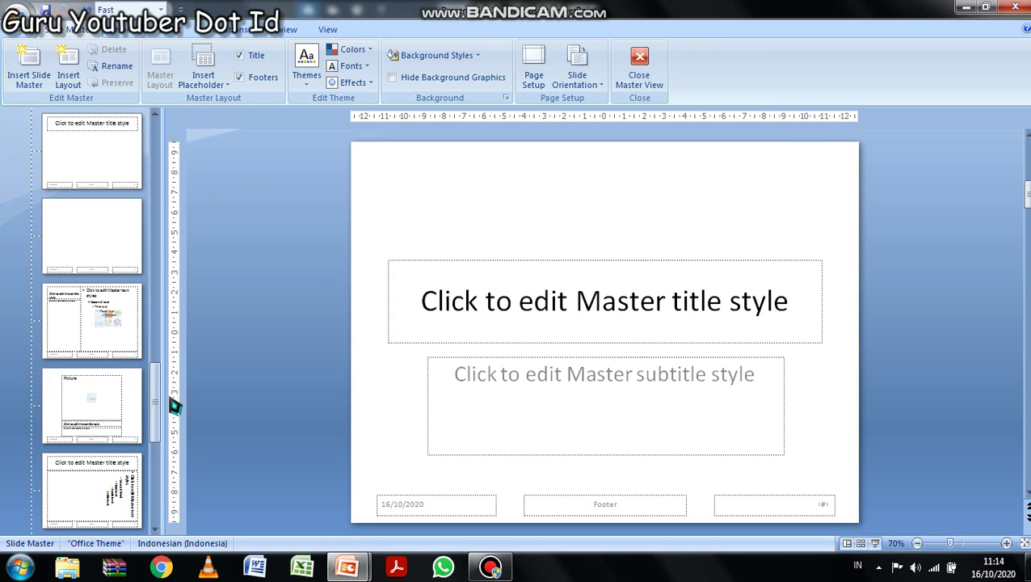
{"action": "left_click", "coordinate": [156, 115]}
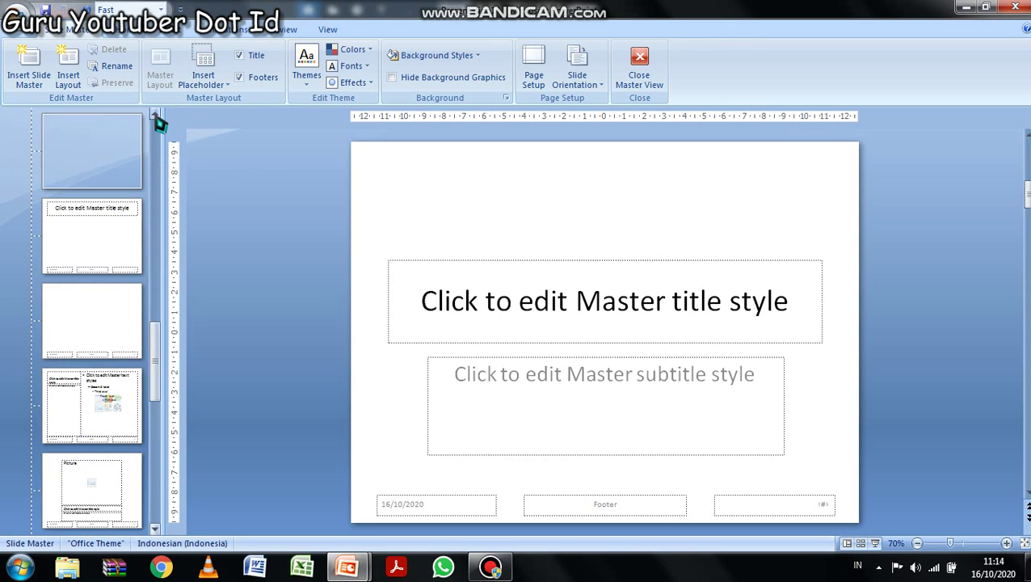
{"action": "left_click", "coordinate": [158, 116]}
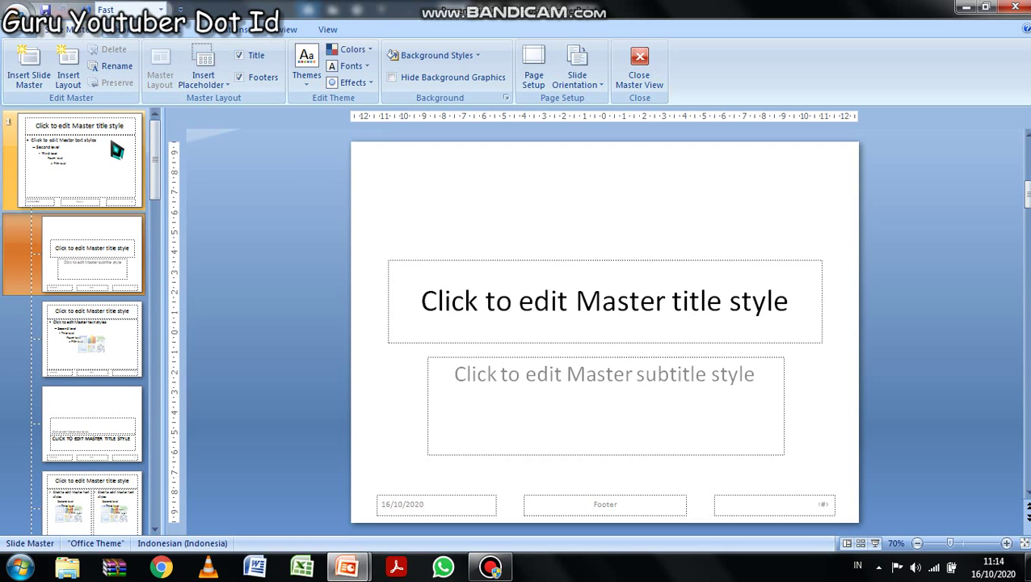
{"action": "left_click", "coordinate": [117, 150]}
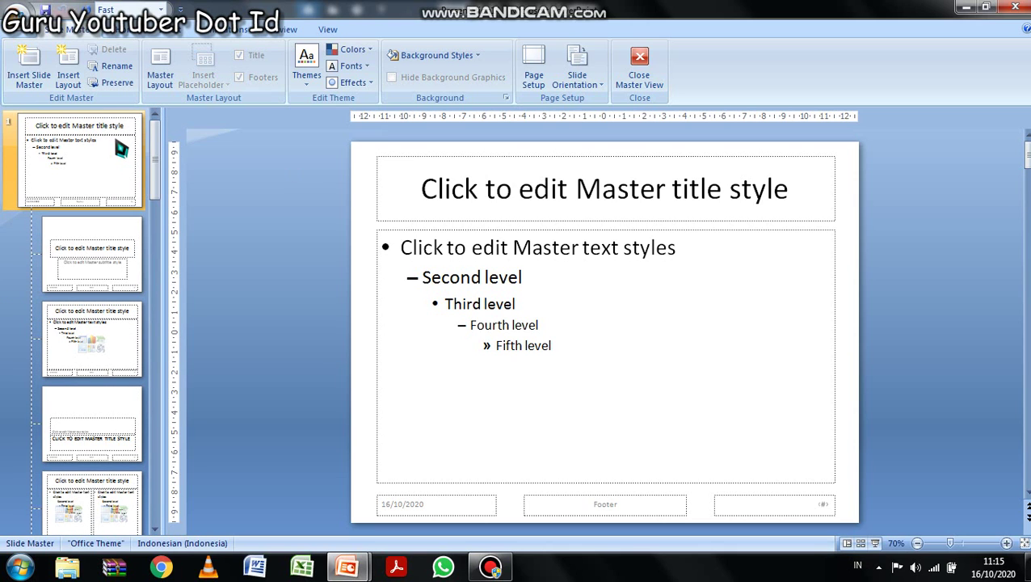
{"action": "left_click", "coordinate": [112, 264]}
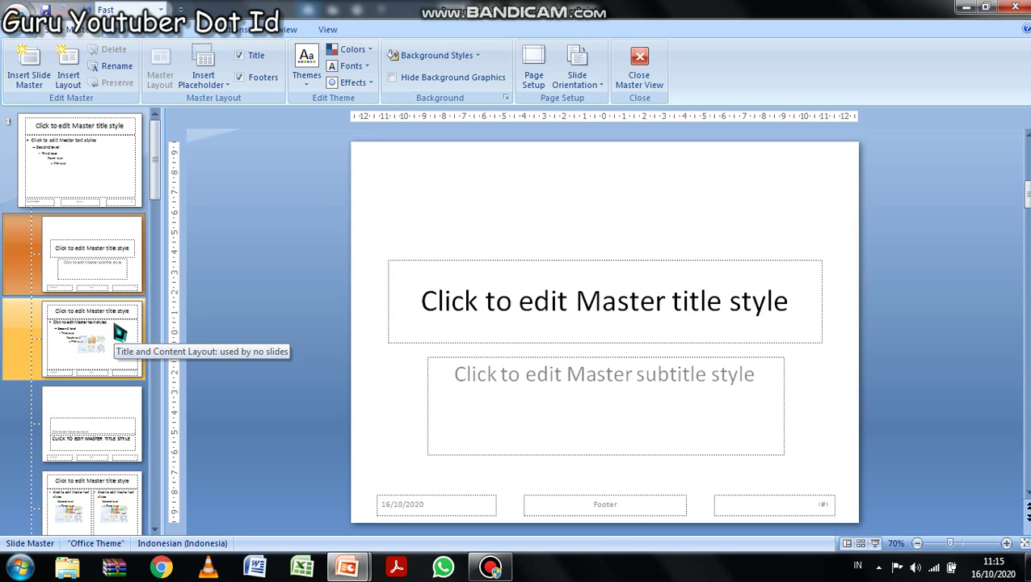
Close Master View, apply the Concourse theme and add a second slide
{"action": "left_click", "coordinate": [635, 71]}
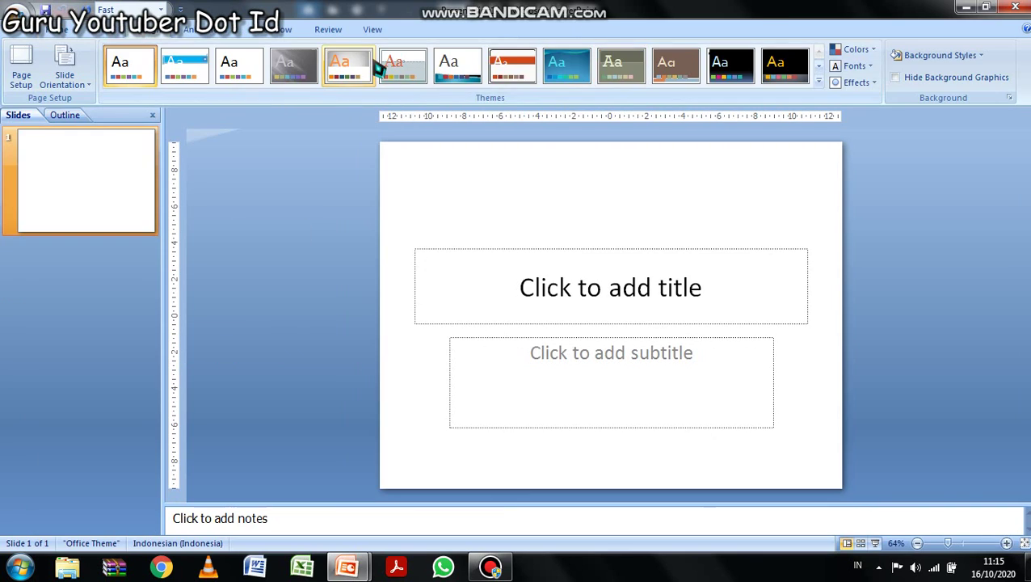
{"action": "left_click", "coordinate": [447, 75]}
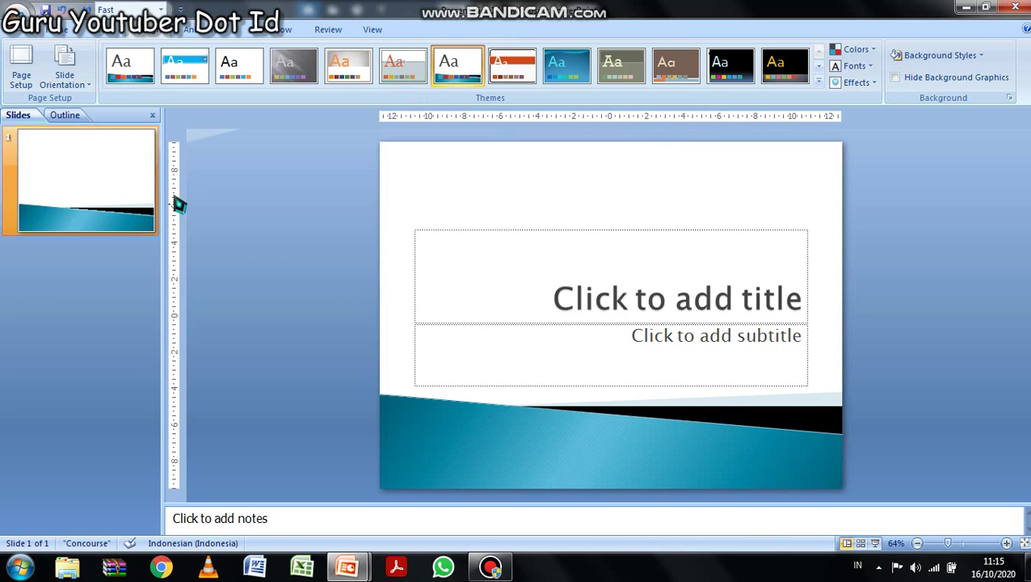
{"action": "left_click", "coordinate": [44, 29]}
{"action": "left_click", "coordinate": [139, 63]}
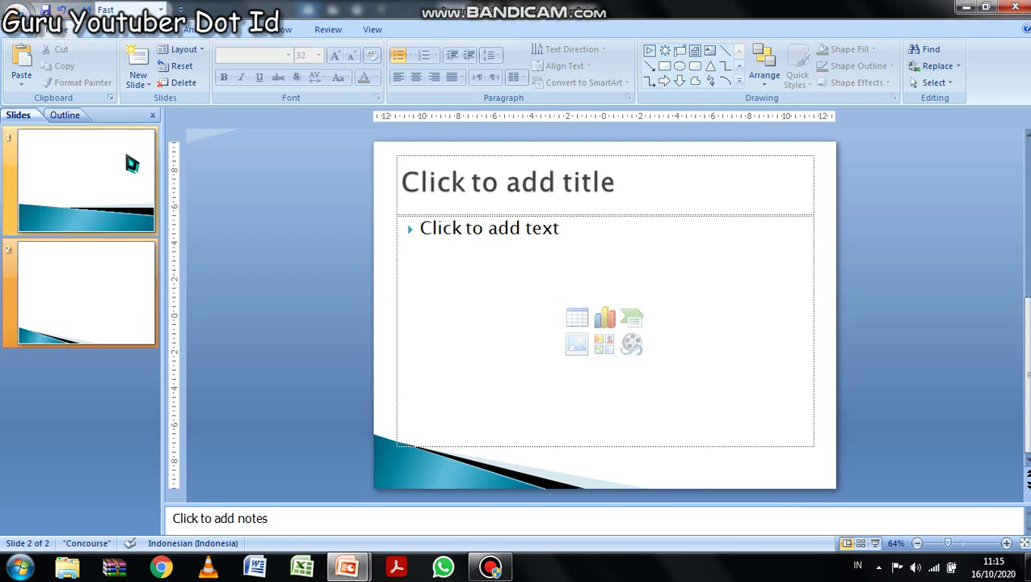
Compare the two slides, then undo the new slide and the Concourse theme
{"action": "left_click", "coordinate": [134, 168]}
{"action": "left_click", "coordinate": [136, 258]}
{"action": "left_click", "coordinate": [143, 172]}
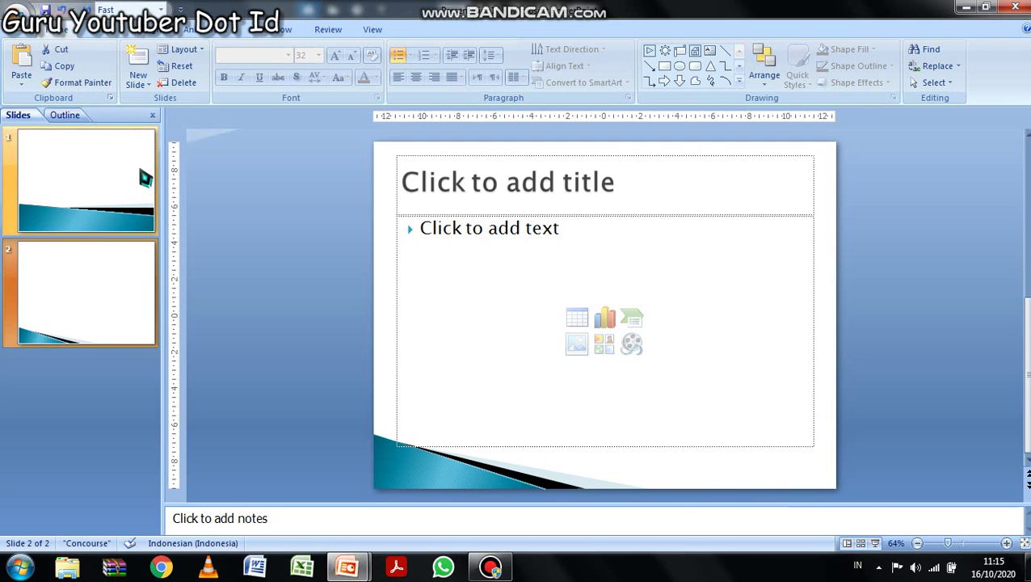
{"action": "left_click", "coordinate": [130, 246]}
{"action": "left_click", "coordinate": [97, 184]}
{"action": "left_click", "coordinate": [111, 311]}
{"action": "left_click", "coordinate": [99, 209]}
{"action": "left_click", "coordinate": [135, 308]}
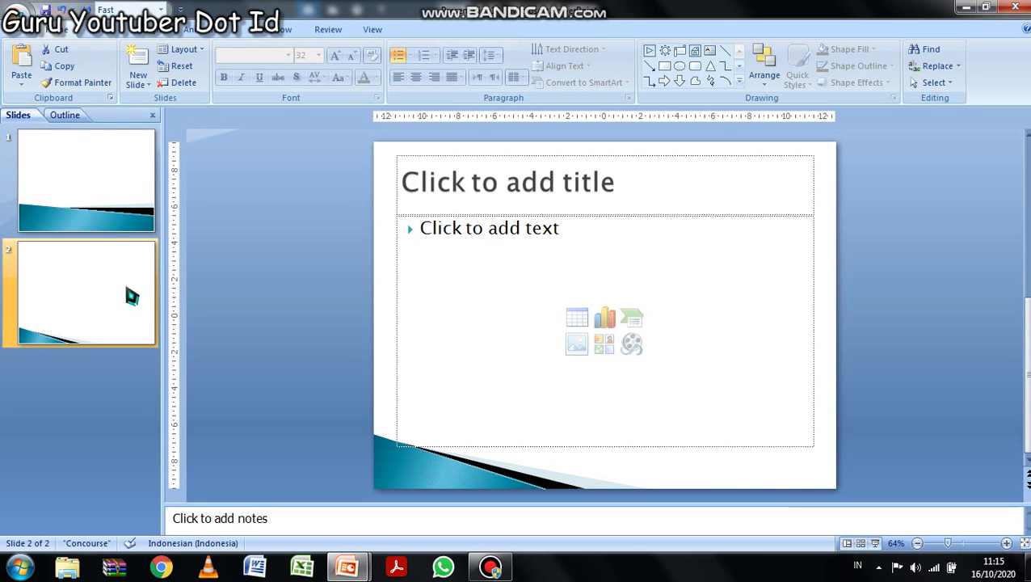
{"action": "left_click", "coordinate": [64, 9]}
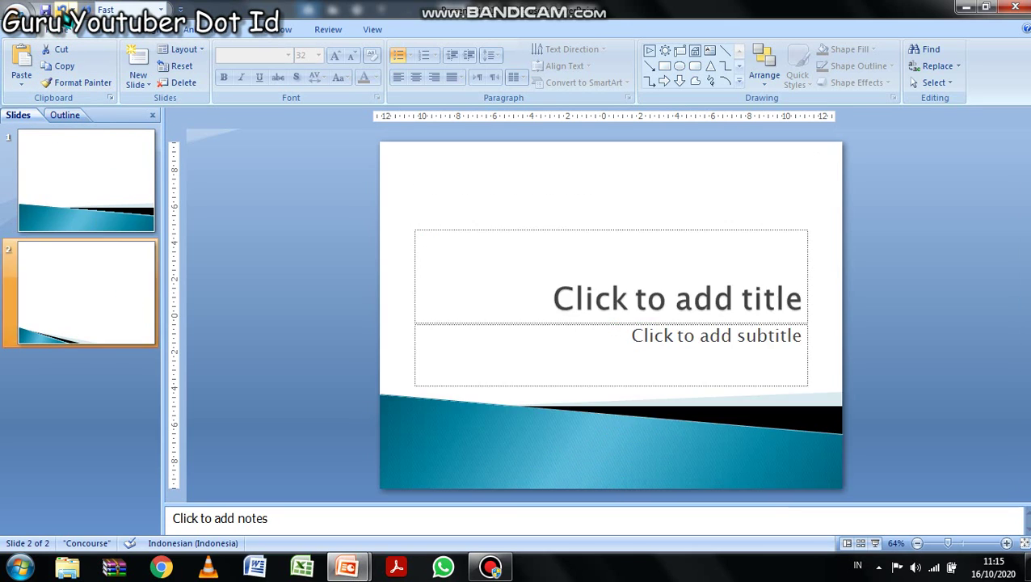
{"action": "left_click", "coordinate": [65, 9]}
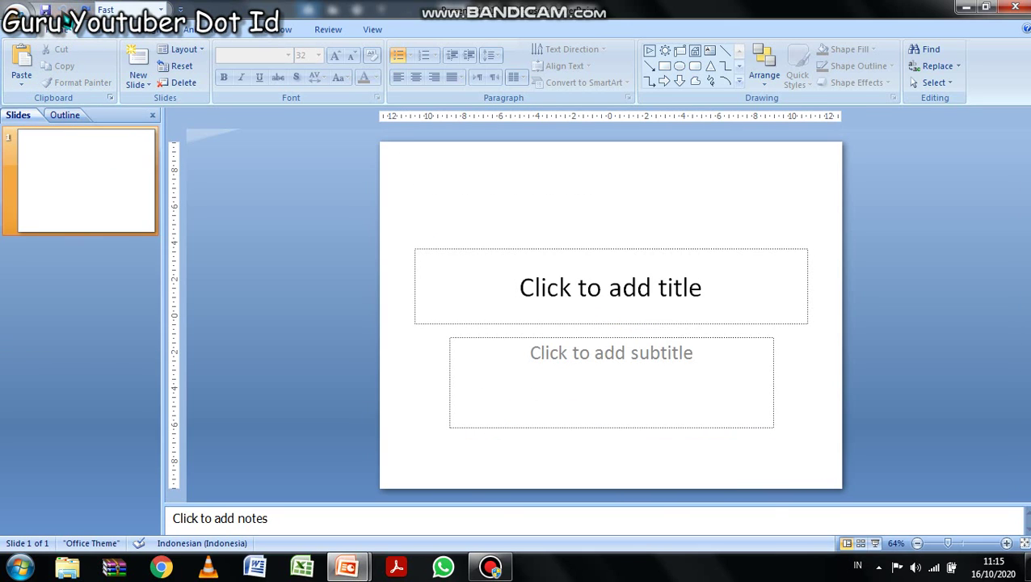
Reopen Slide Master view from the View ribbon, showing the Title Slide layout
{"action": "left_click", "coordinate": [373, 29]}
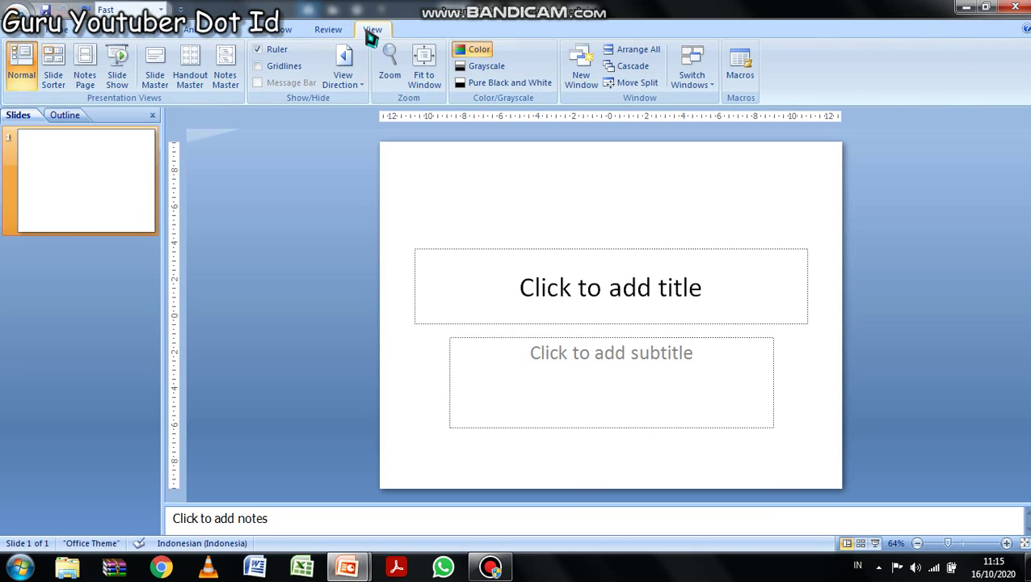
{"action": "double_click", "coordinate": [369, 32]}
{"action": "left_click", "coordinate": [365, 36]}
{"action": "left_click", "coordinate": [164, 74]}
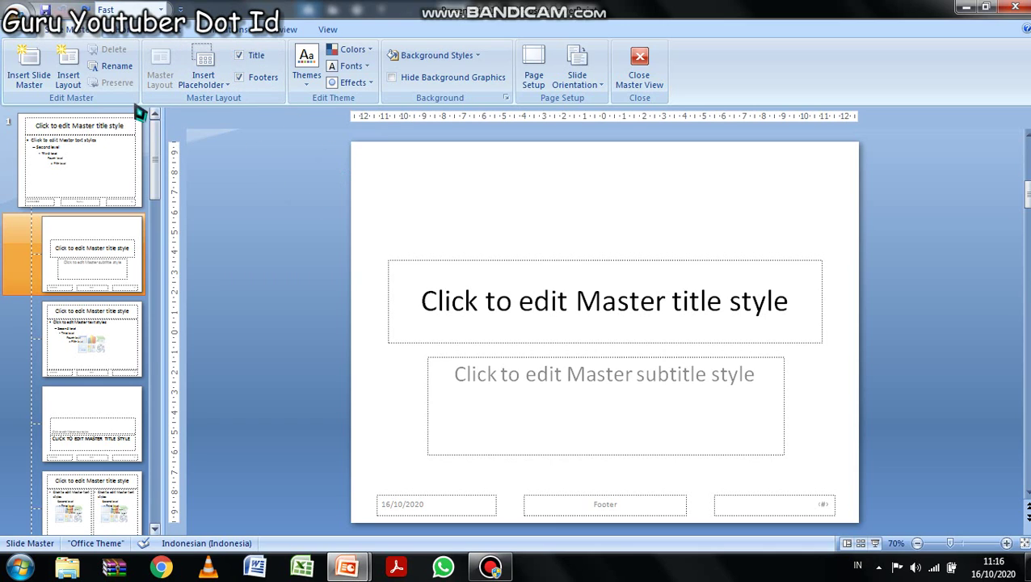
Scroll through the Insert Shapes gallery, then dismiss it without adding a shape
{"action": "left_click", "coordinate": [172, 35]}
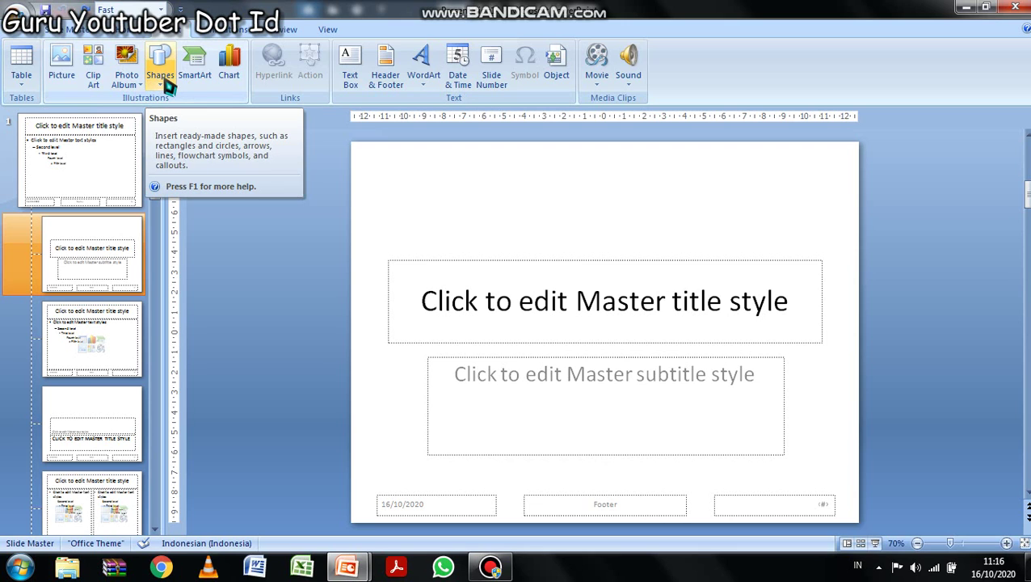
{"action": "left_click", "coordinate": [164, 81]}
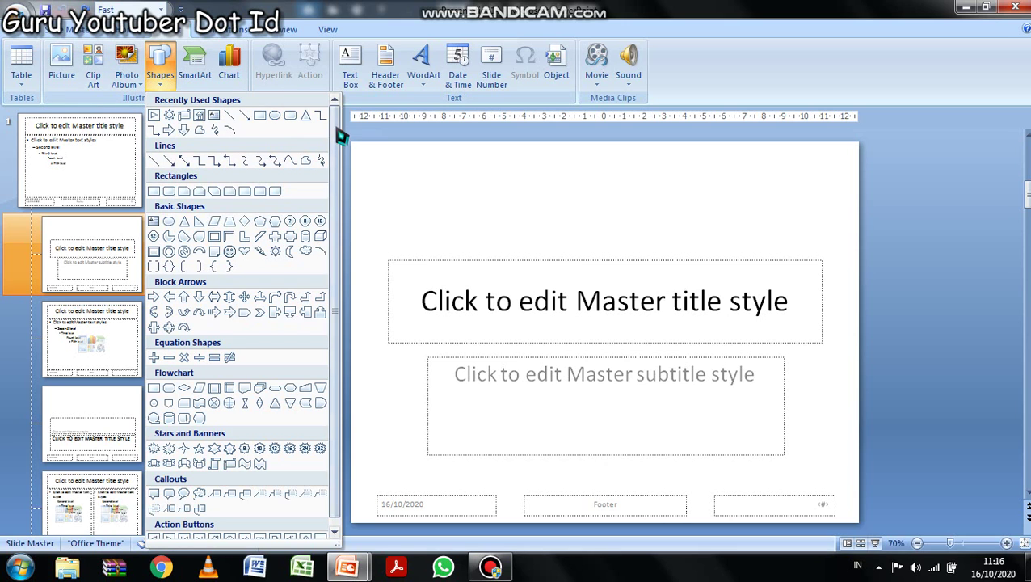
{"action": "scroll", "coordinate": [337, 153], "scroll_direction": "down", "scroll_amount": 1}
{"action": "scroll", "coordinate": [336, 153], "scroll_direction": "up", "scroll_amount": 1}
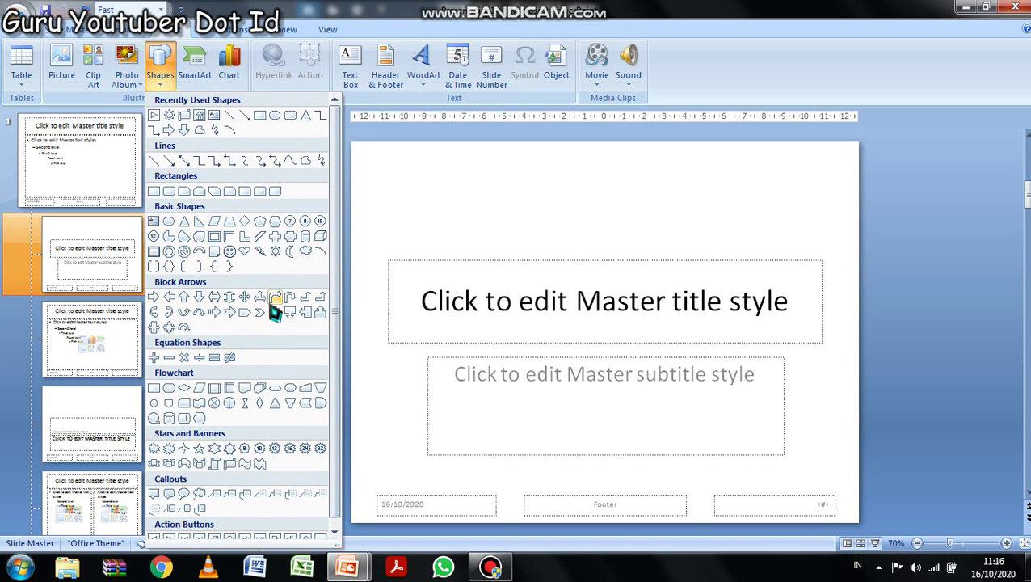
{"action": "scroll", "coordinate": [339, 273], "scroll_direction": "down", "scroll_amount": 1}
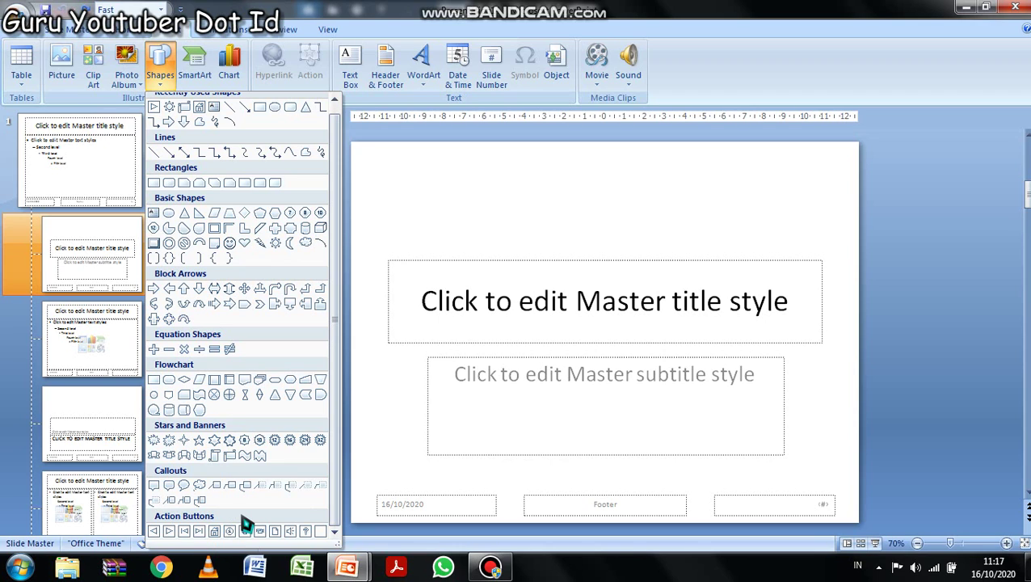
{"action": "left_click", "coordinate": [410, 431]}
{"action": "mouse_move", "coordinate": [490, 566]}
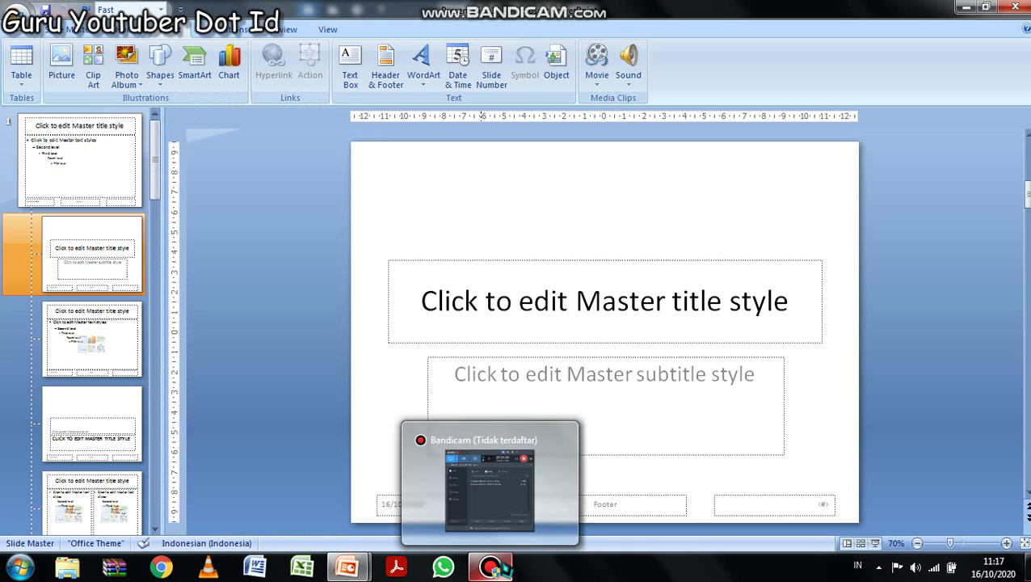